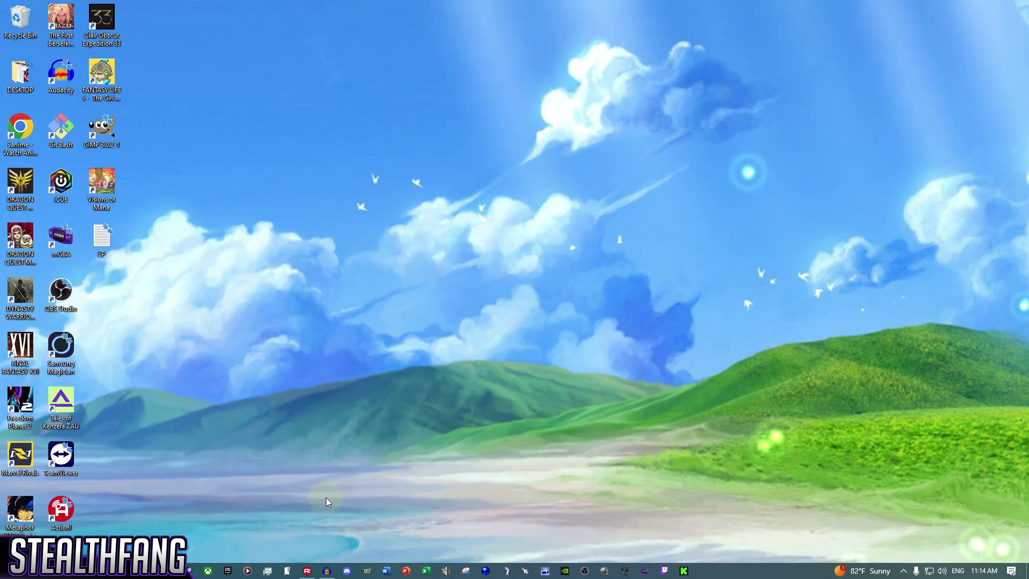
# Bring up Audacity and run Check for Updates, which reports No Updates Available.
pyautogui.click(327, 570)
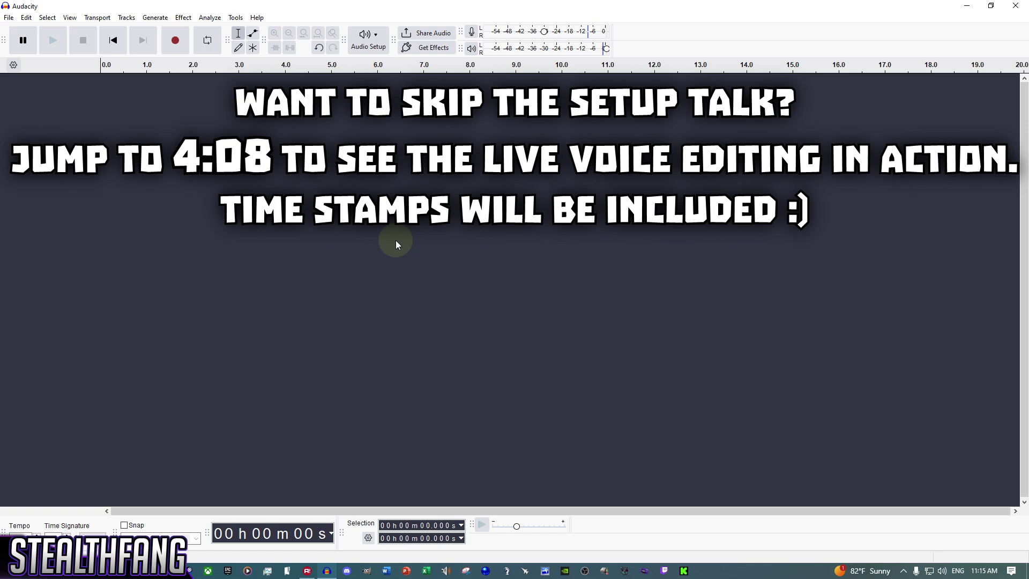
pyautogui.click(257, 18)
pyautogui.click(286, 97)
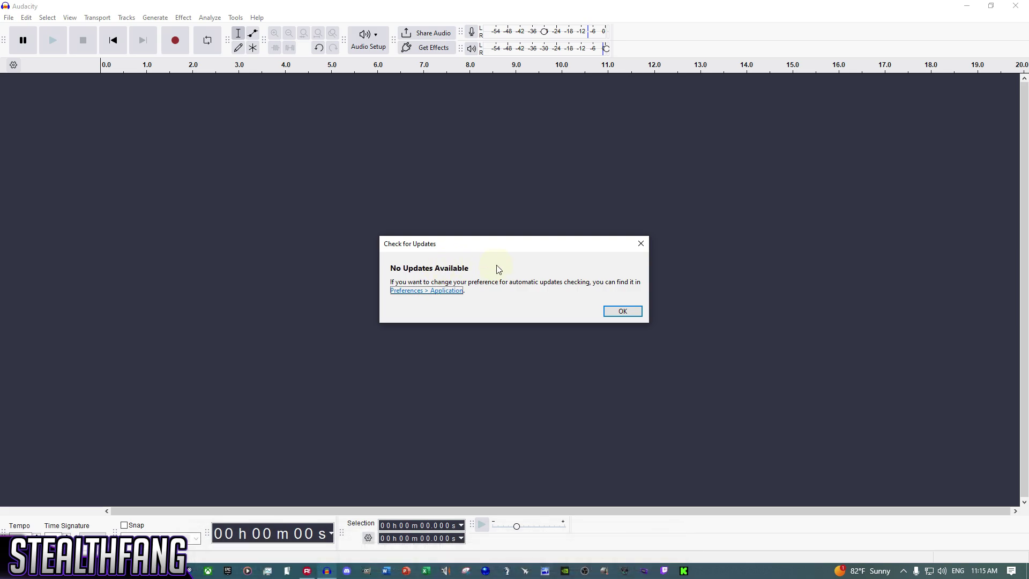
# Dismiss the no-updates notice and show About Audacity, confirming version 3.7.4.
pyautogui.click(622, 312)
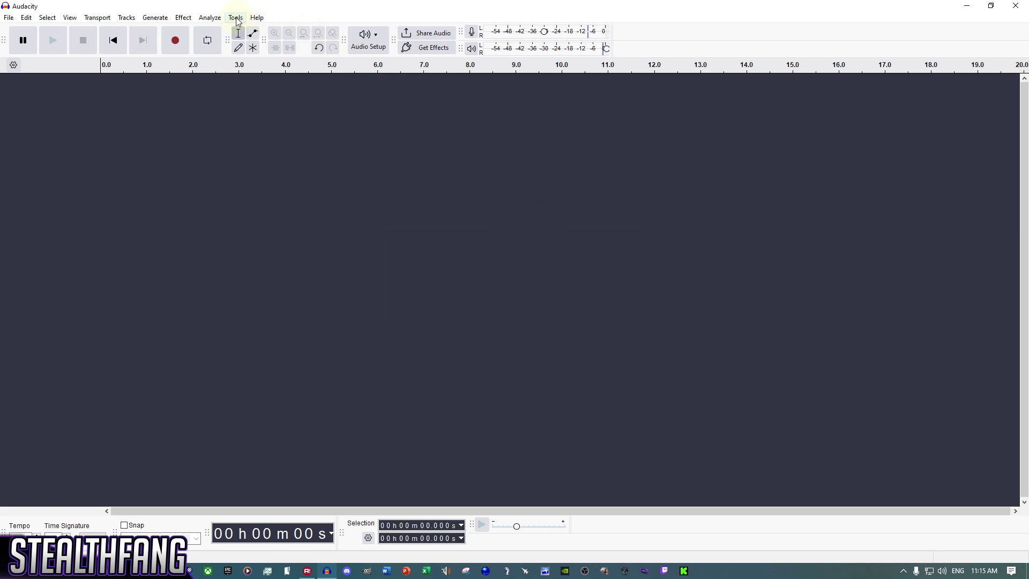
pyautogui.click(257, 18)
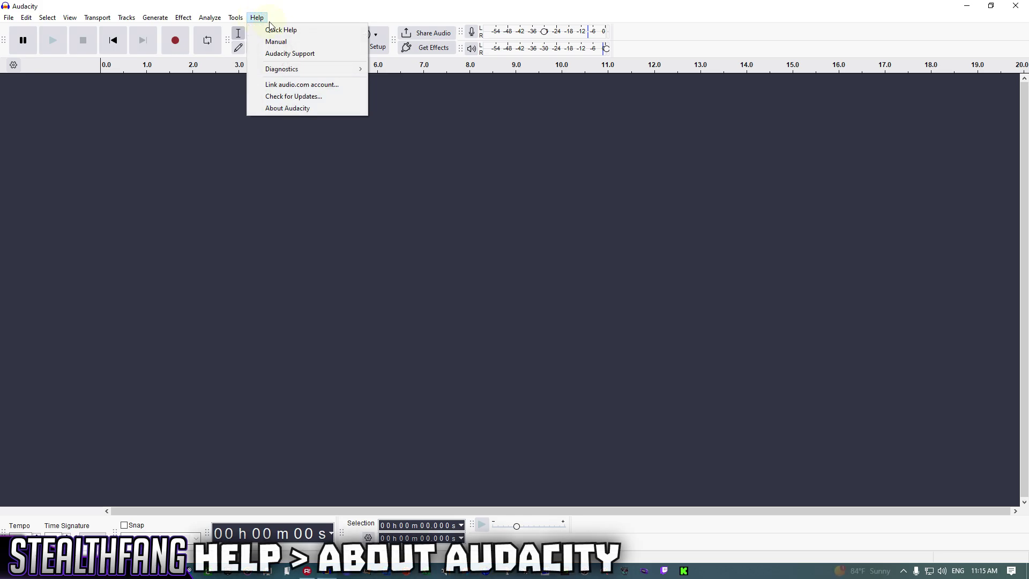
pyautogui.click(290, 108)
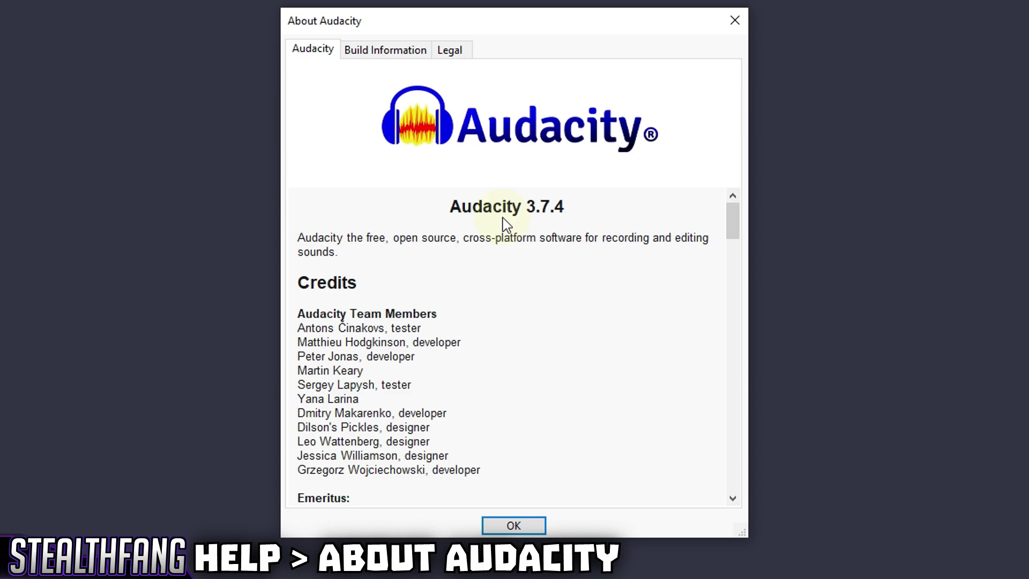
# Close the About Audacity dialog to return to the empty project.
pyautogui.click(513, 526)
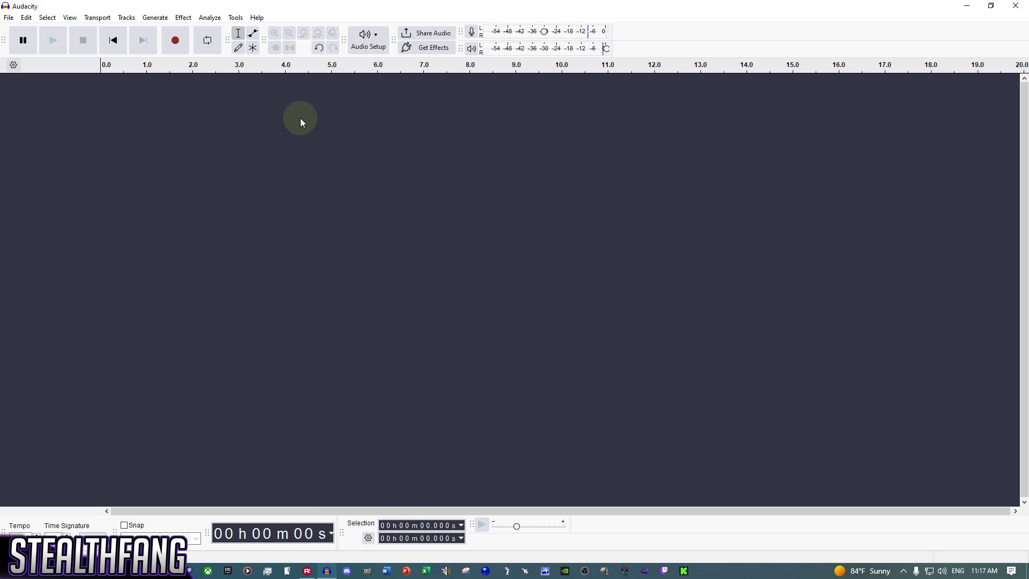
# Confirm BOSE SPEAKERS as Audacity's playback device, then show the Windows playback device list.
pyautogui.click(375, 38)
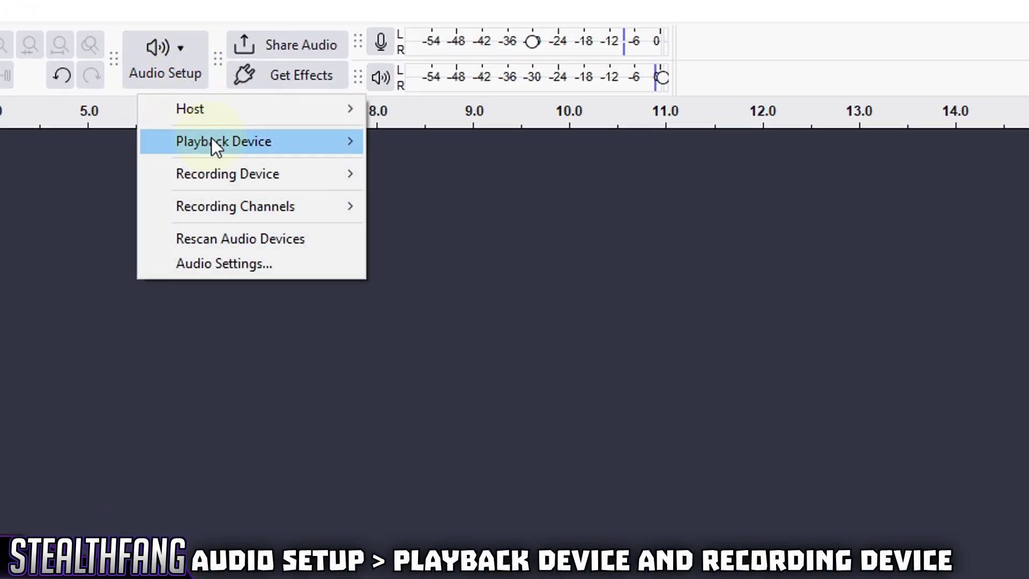
pyautogui.click(211, 139)
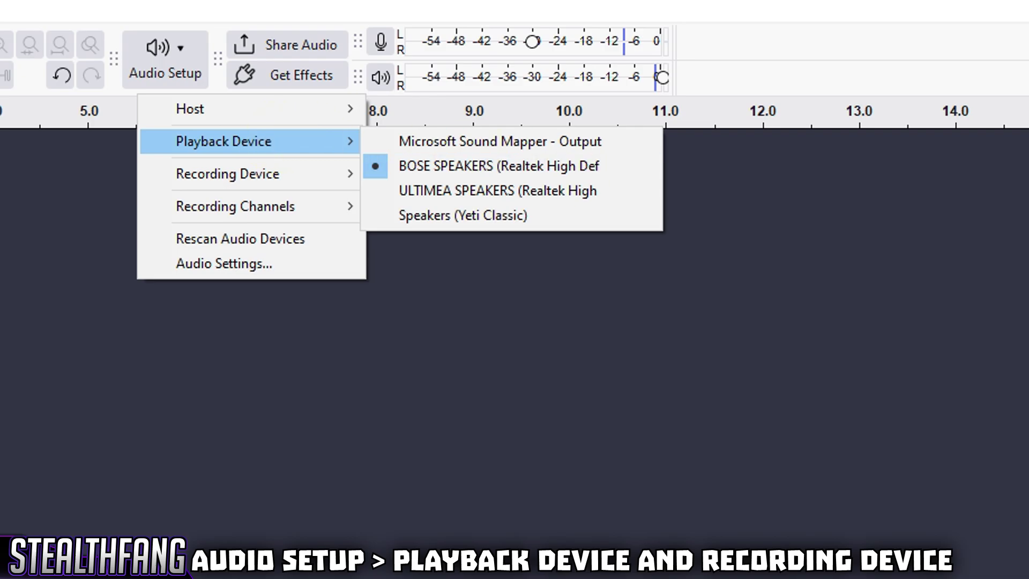
pyautogui.click(942, 571)
pyautogui.click(945, 573)
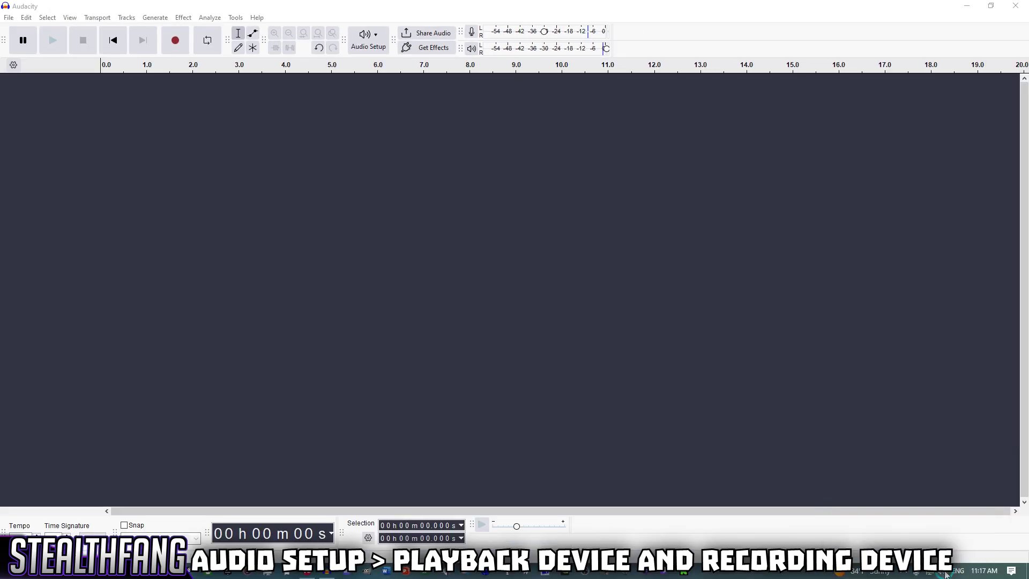
pyautogui.click(949, 527)
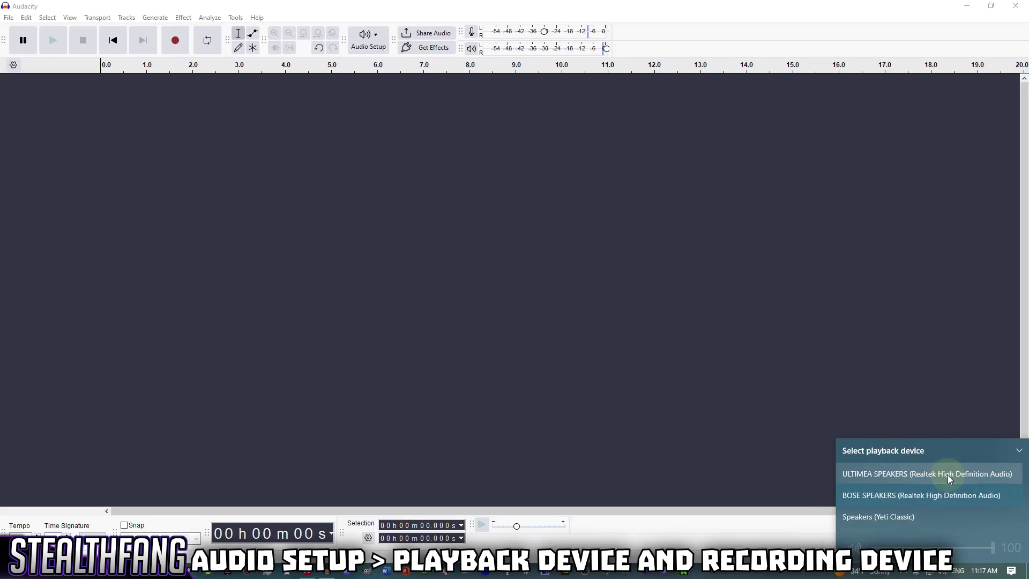
# In Windows Sound settings, confirm Yeti Classic as default microphone and BOSE SPEAKERS as default playback.
pyautogui.rightClick(941, 573)
pyautogui.click(948, 545)
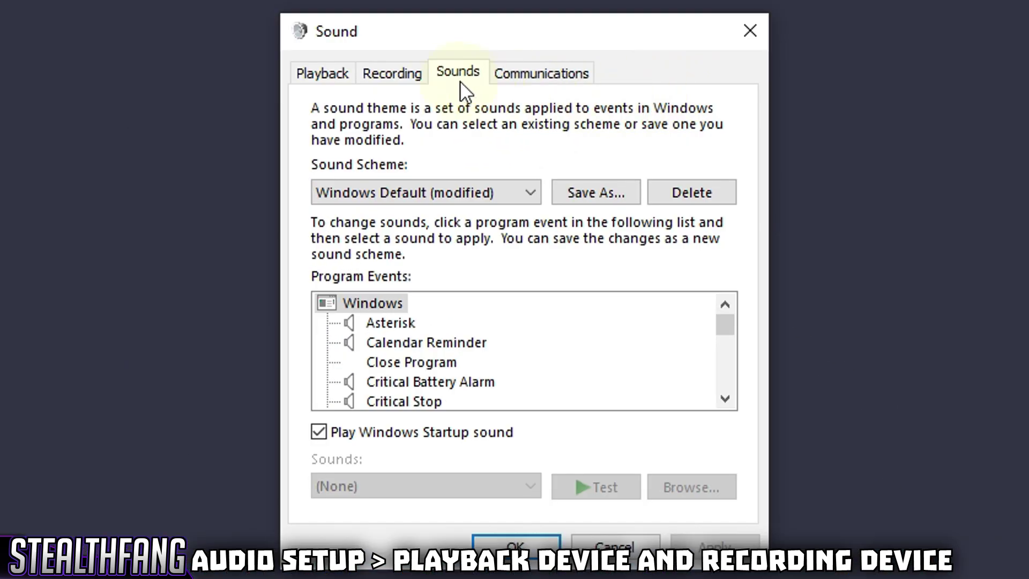
pyautogui.click(395, 74)
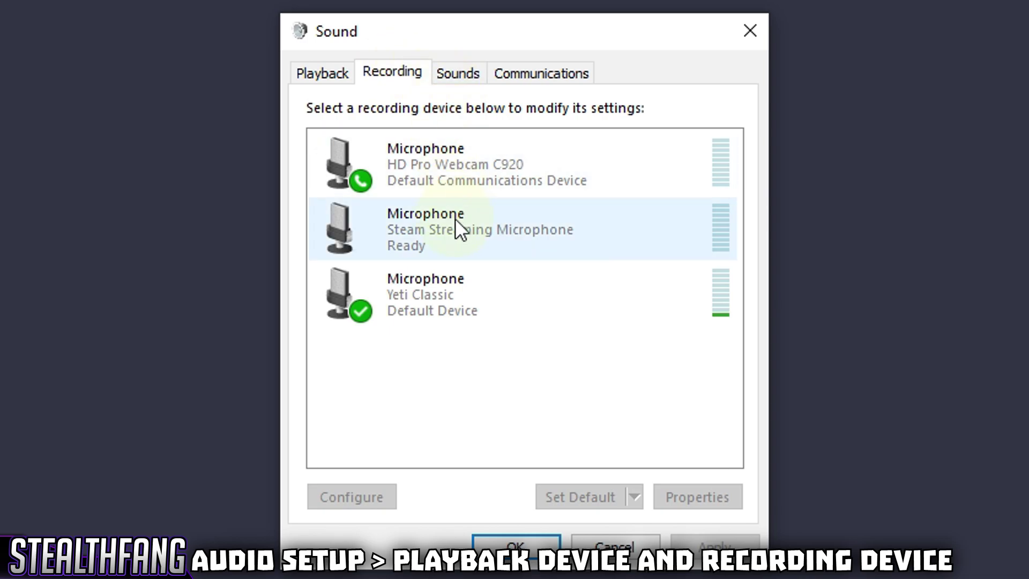
pyautogui.click(485, 298)
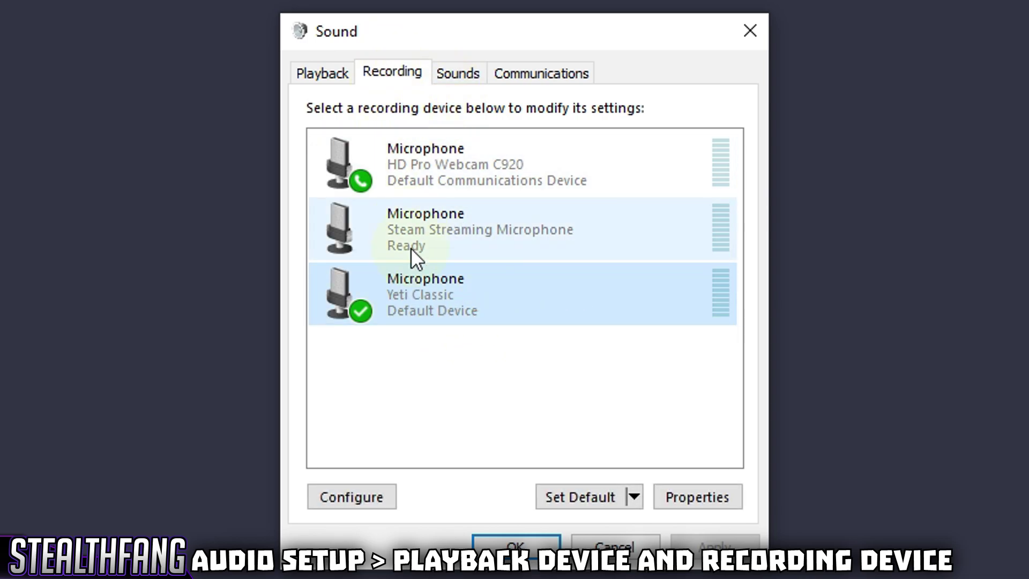
pyautogui.click(318, 71)
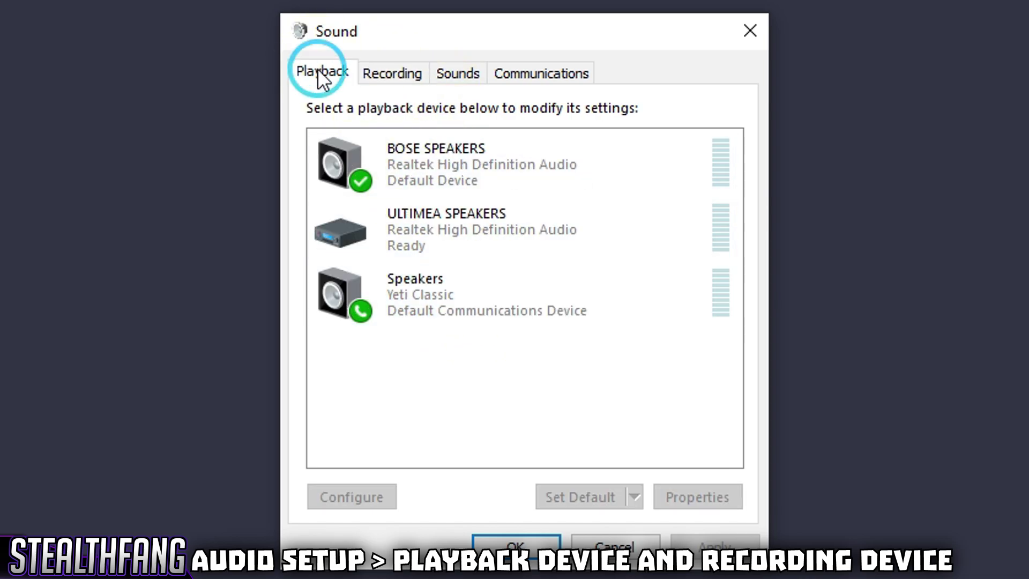
pyautogui.click(465, 170)
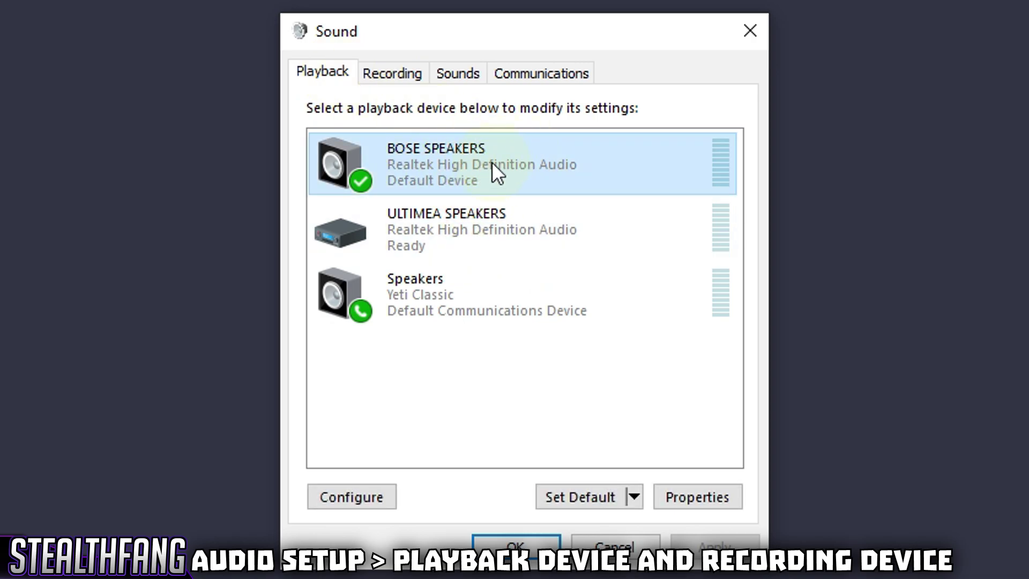
pyautogui.click(535, 548)
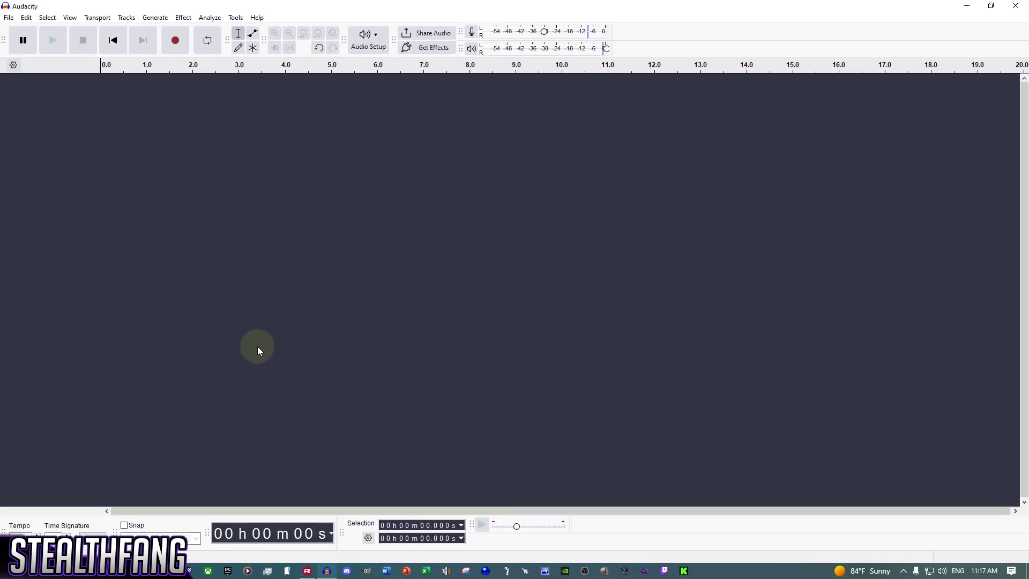
pyautogui.click(376, 38)
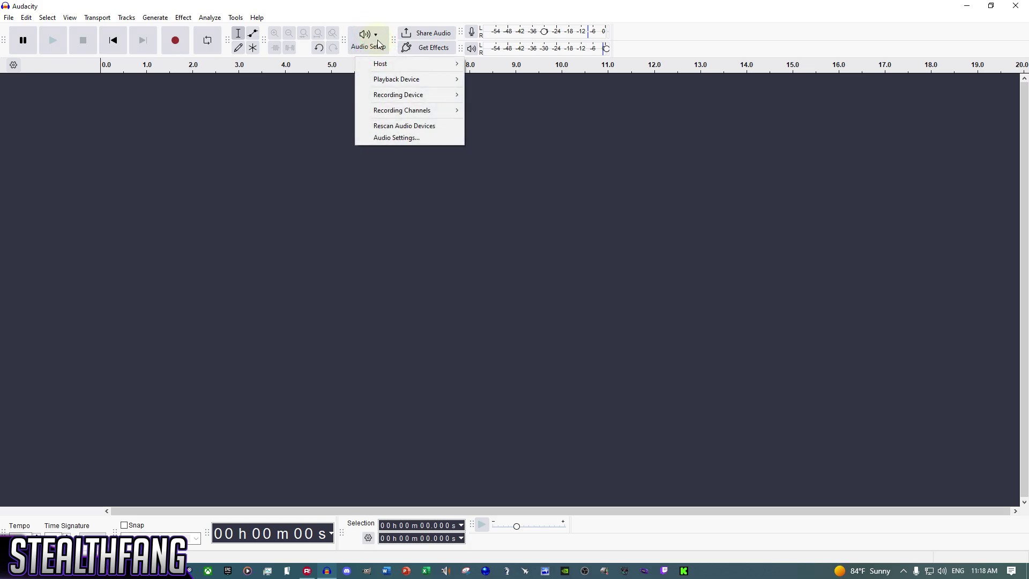
pyautogui.click(390, 140)
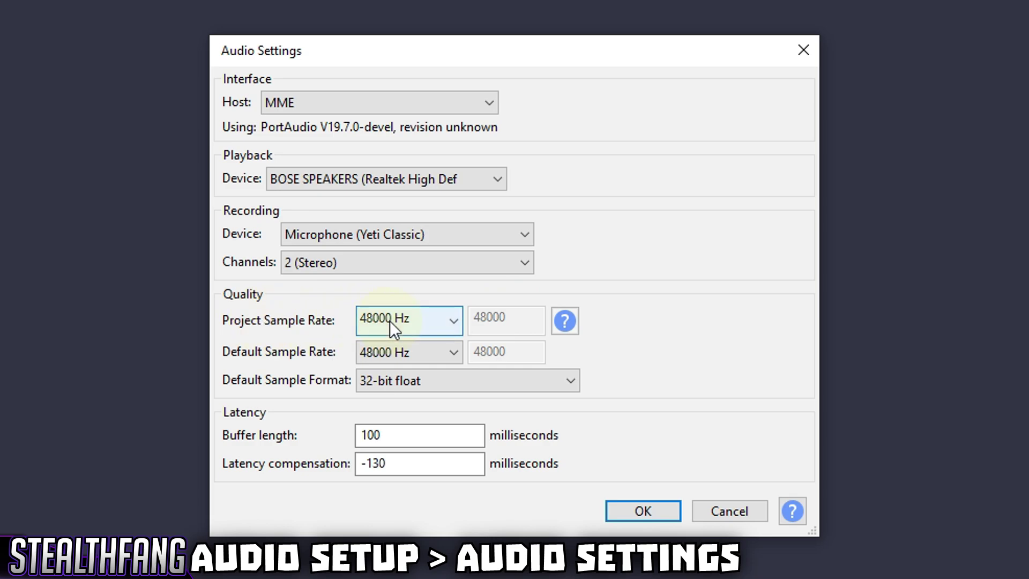
pyautogui.click(438, 323)
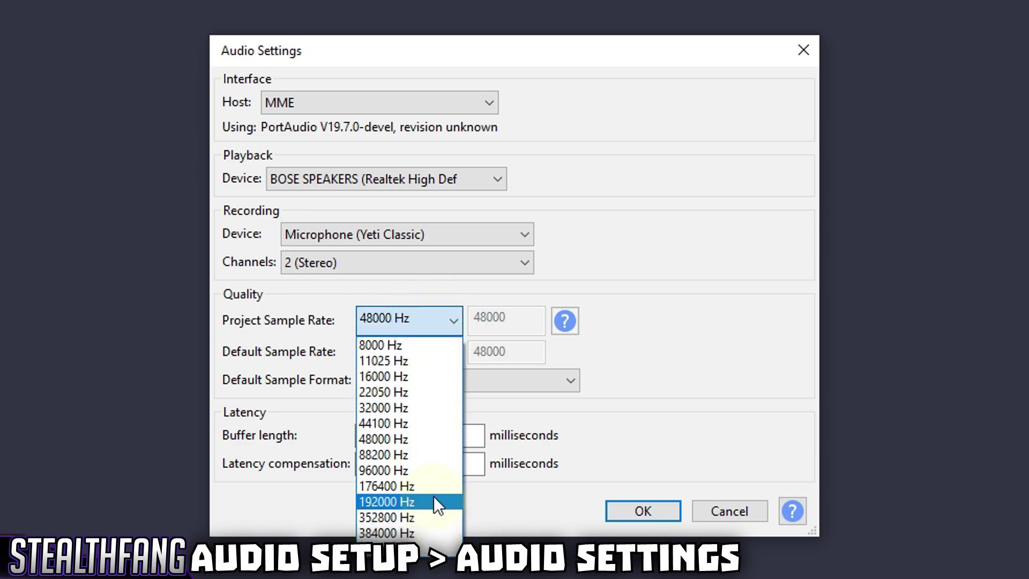
pyautogui.click(669, 323)
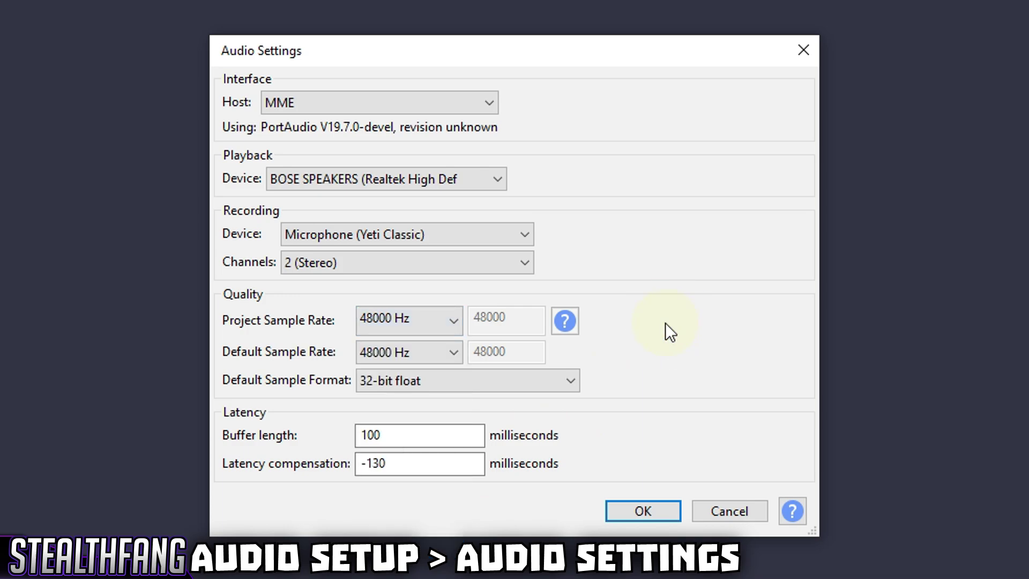
pyautogui.click(452, 324)
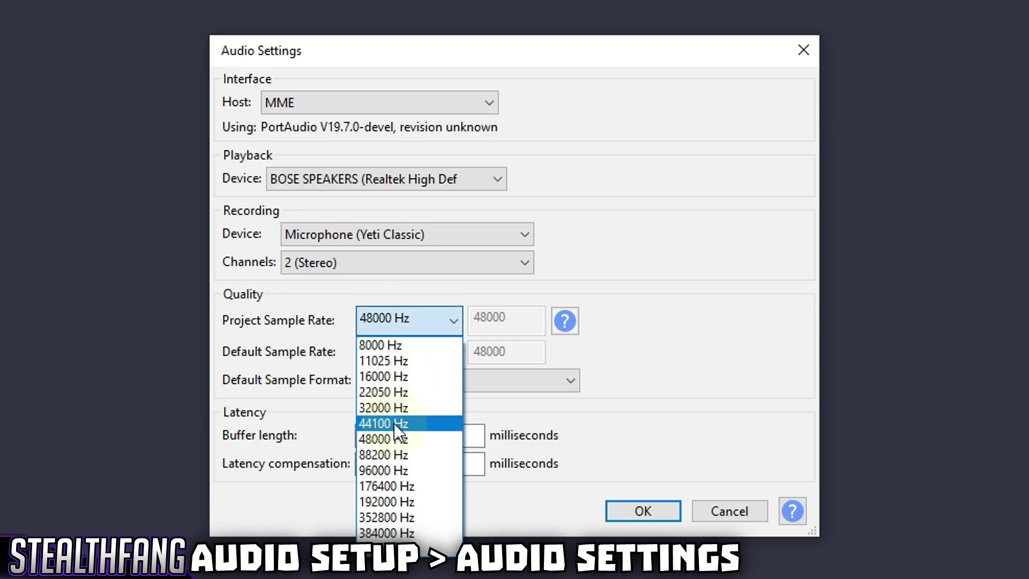
pyautogui.click(683, 287)
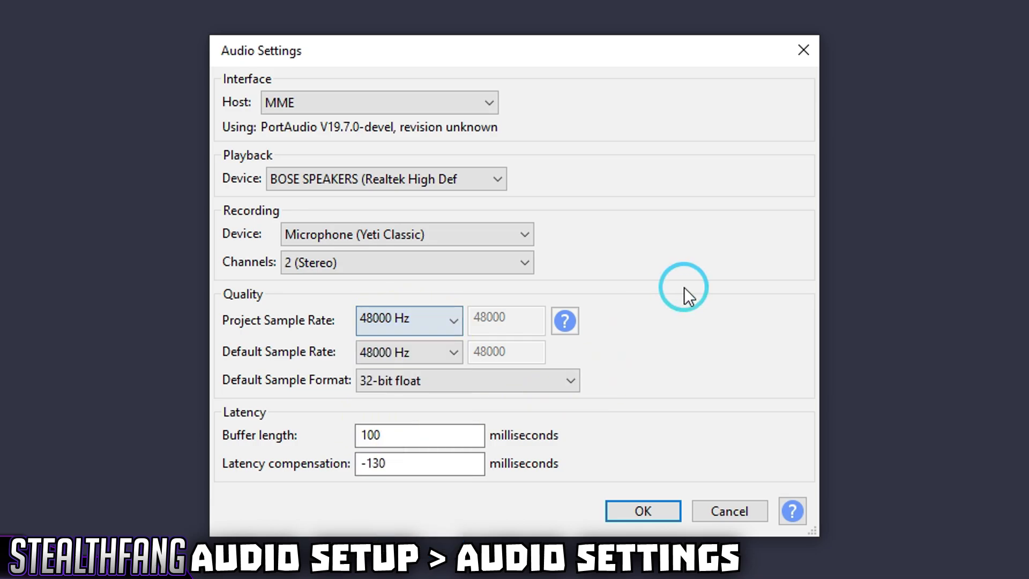
pyautogui.click(644, 510)
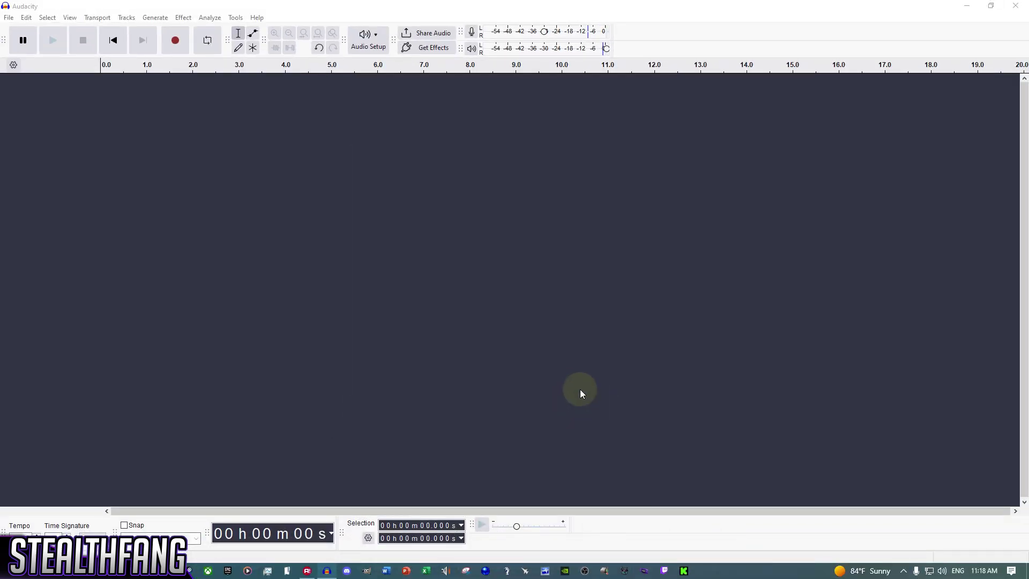
# Record about 16 seconds of speech into a new stereo track, Audio 1.
pyautogui.click(178, 42)
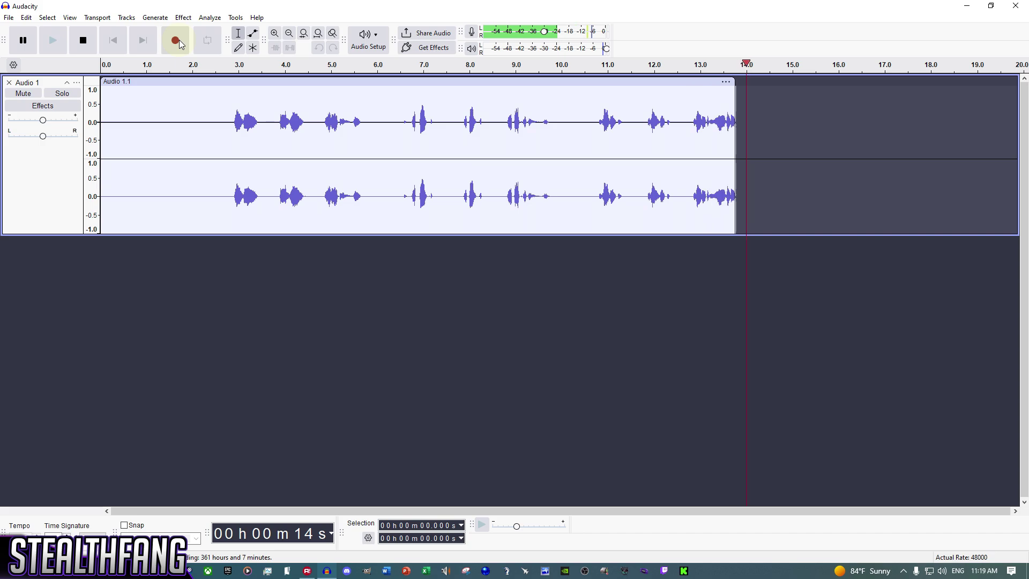
pyautogui.click(83, 40)
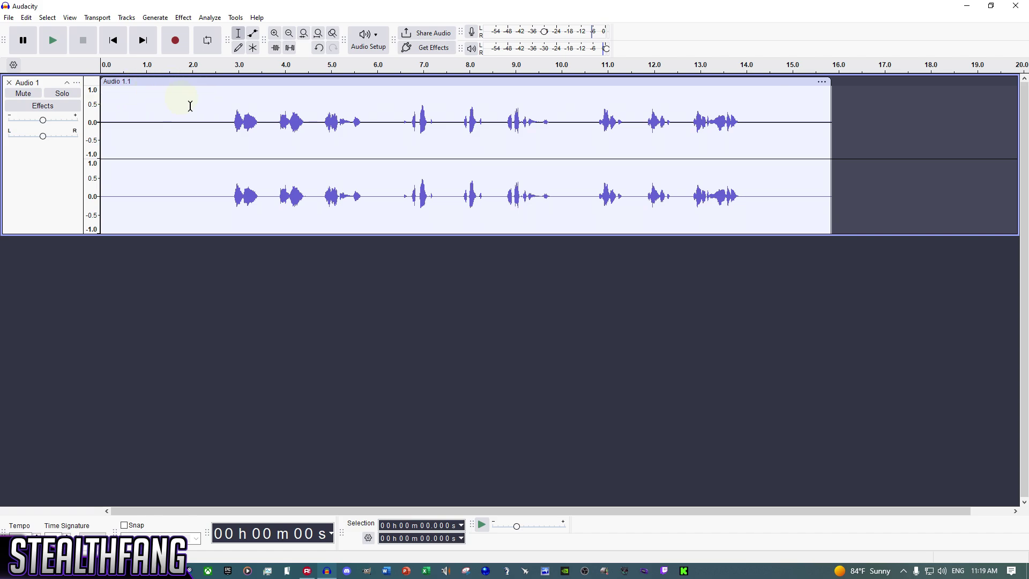
# Select the noise-only stretch from about 0.5 to 2.5 seconds and open Noise Reduction.
pyautogui.moveTo(217, 108); pyautogui.dragTo(125, 103)
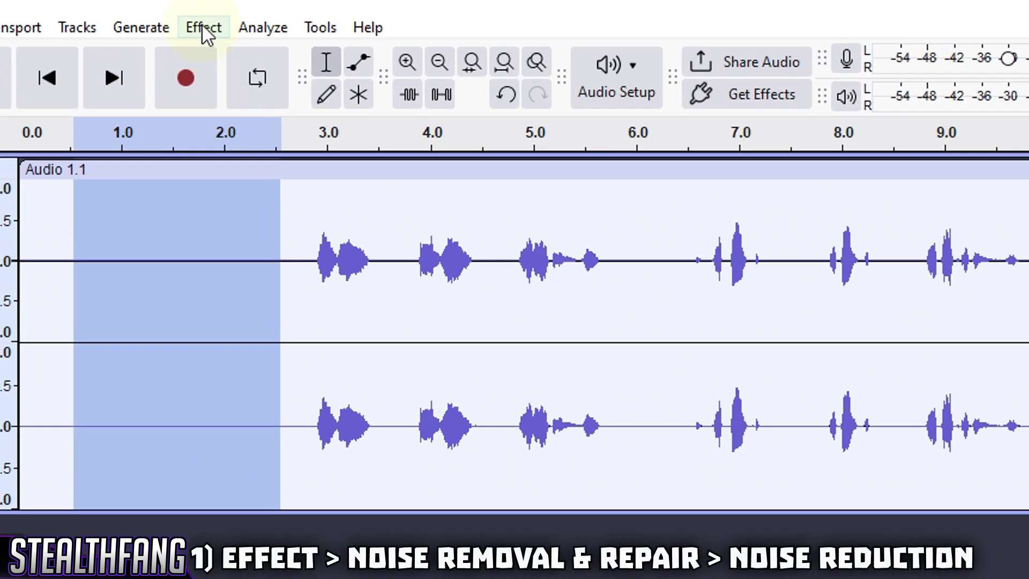
pyautogui.click(201, 24)
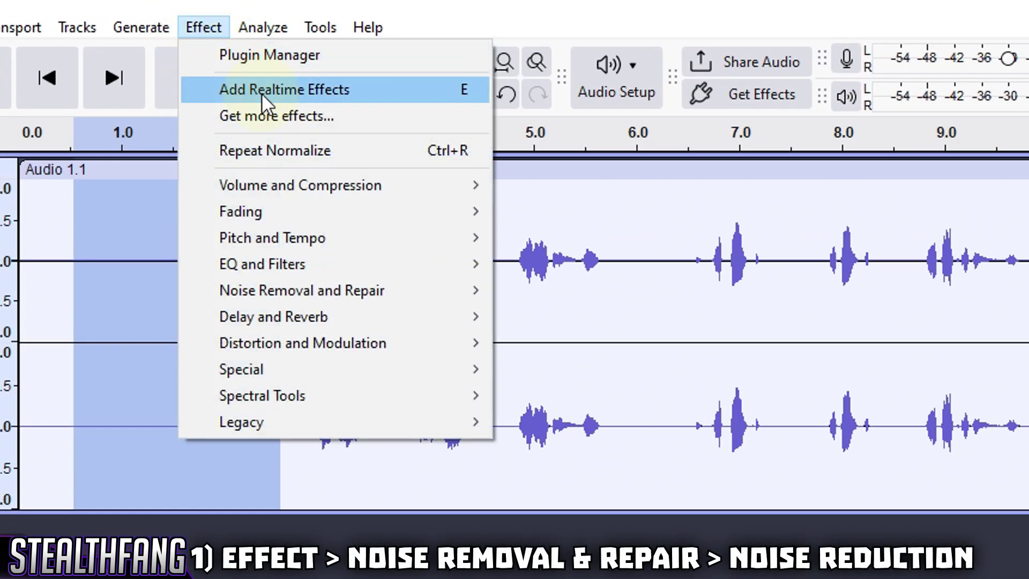
pyautogui.moveTo(343, 294)
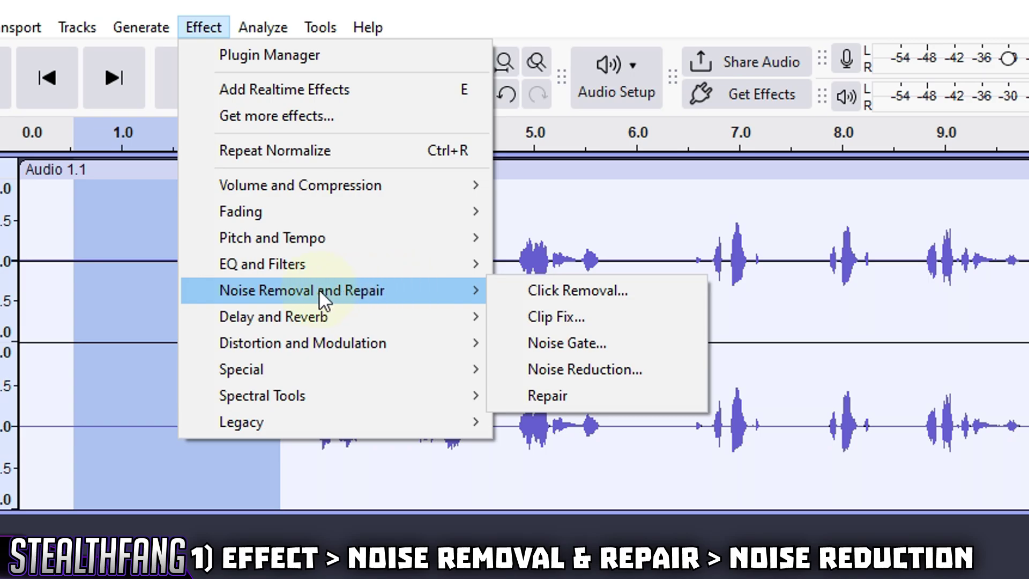
pyautogui.click(582, 370)
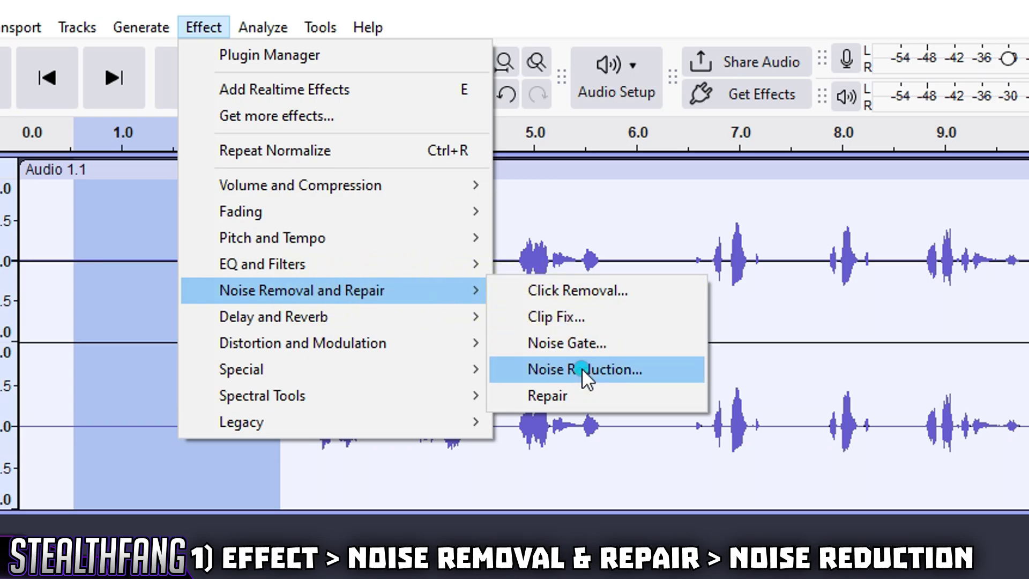